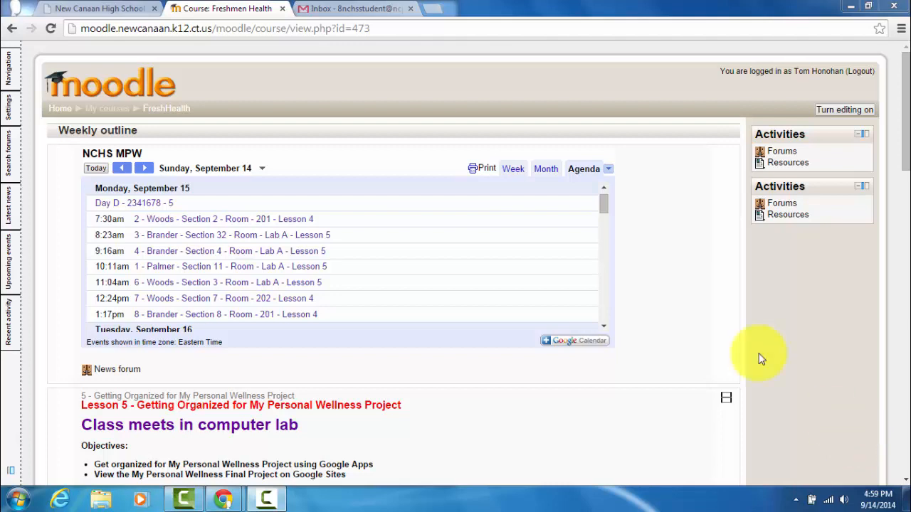
# Step: Switch to the Gmail inbox and open Google Drive from the Google apps launcher
pyautogui.click(361, 9)
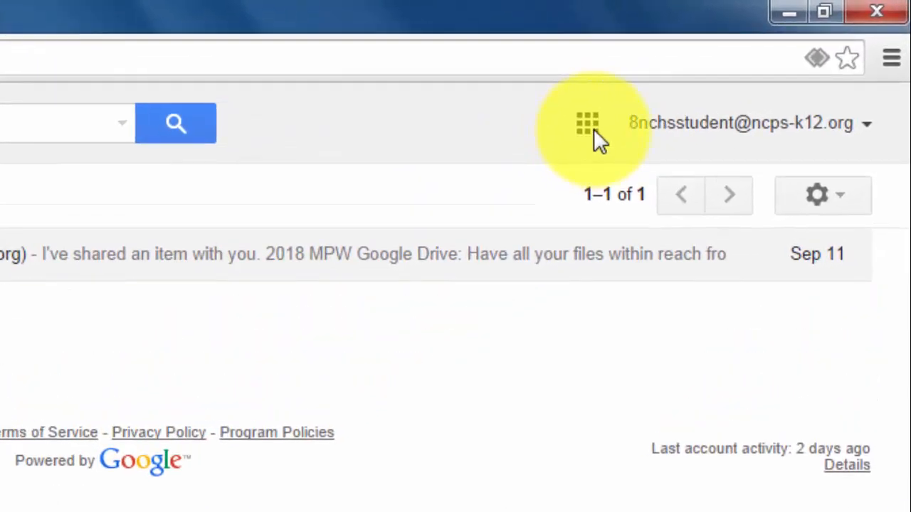
pyautogui.click(587, 124)
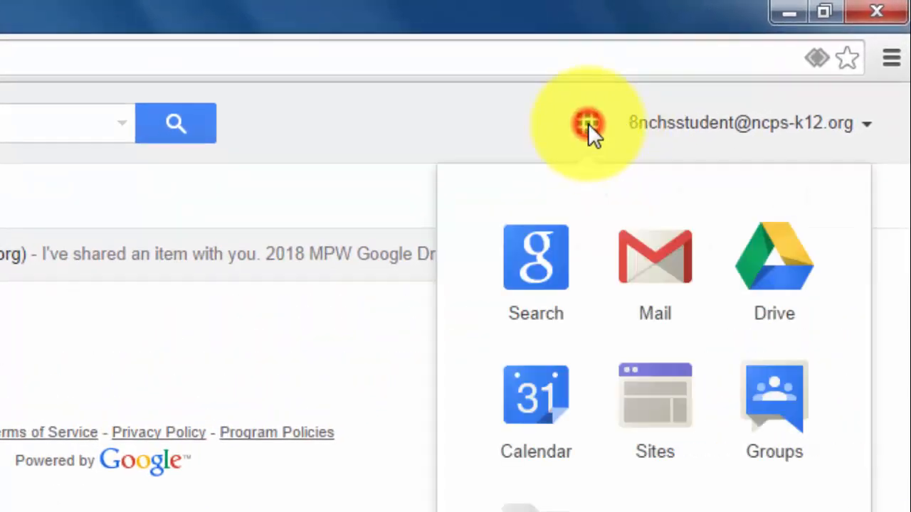
pyautogui.moveTo(776, 279)
pyautogui.mouseDown()
pyautogui.moveTo(707, 397)
pyautogui.moveTo(500, 348)
pyautogui.moveTo(759, 309)
pyautogui.moveTo(782, 406)
pyautogui.moveTo(793, 288)
pyautogui.mouseUp()
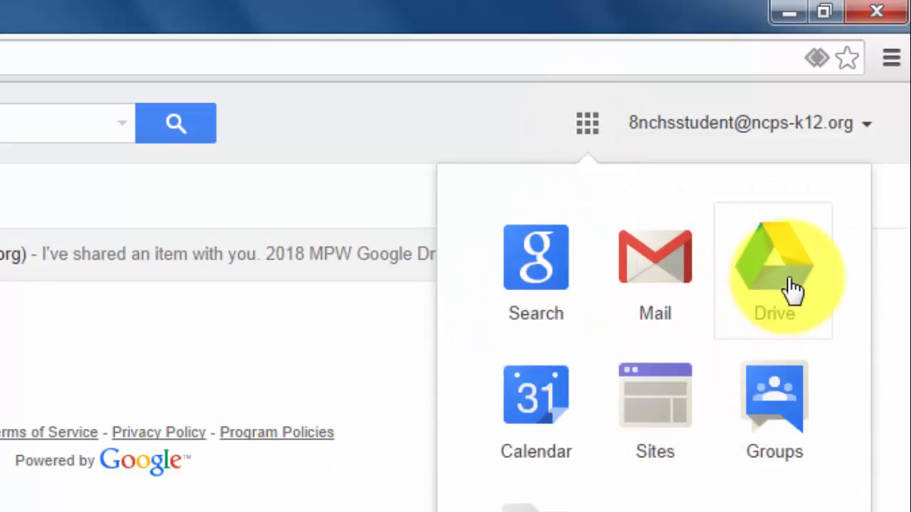
pyautogui.click(793, 288)
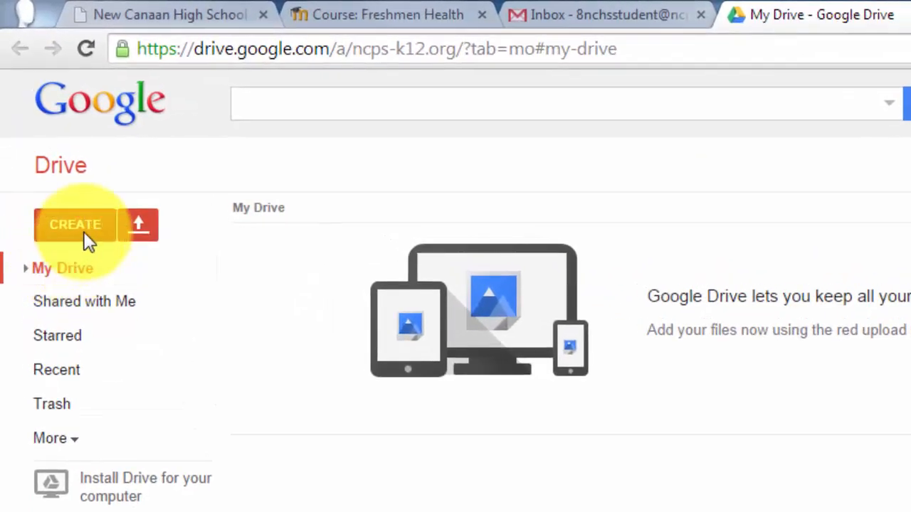
# Step: Create a new folder named CTE in My Drive
pyautogui.click(97, 226)
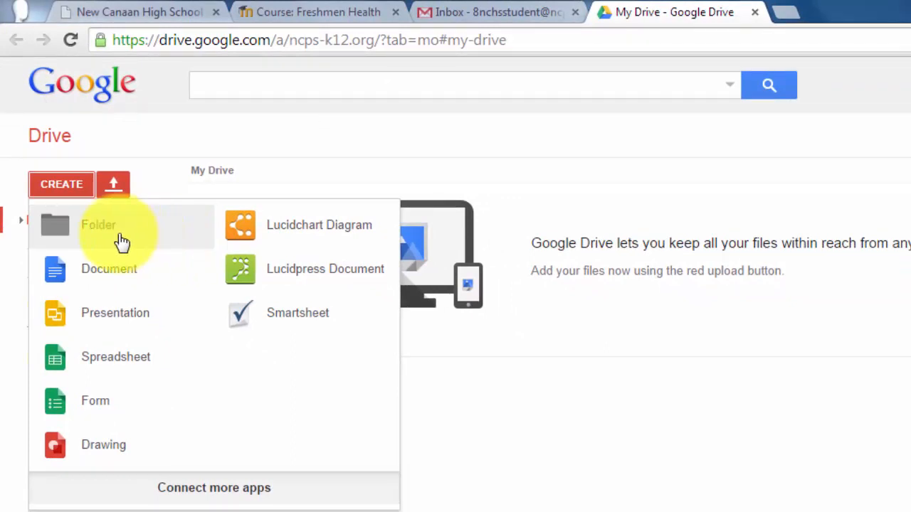
pyautogui.click(81, 235)
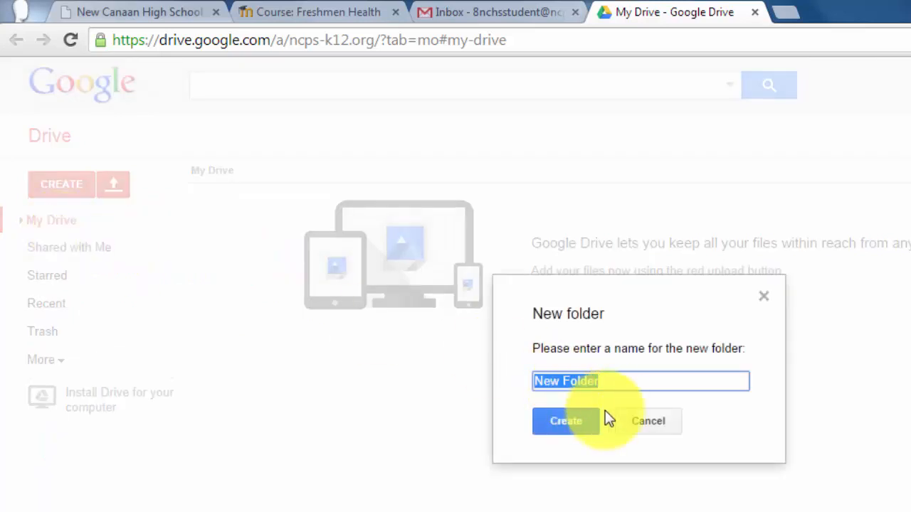
pyautogui.press('BackSpace')
pyautogui.write('CTE')
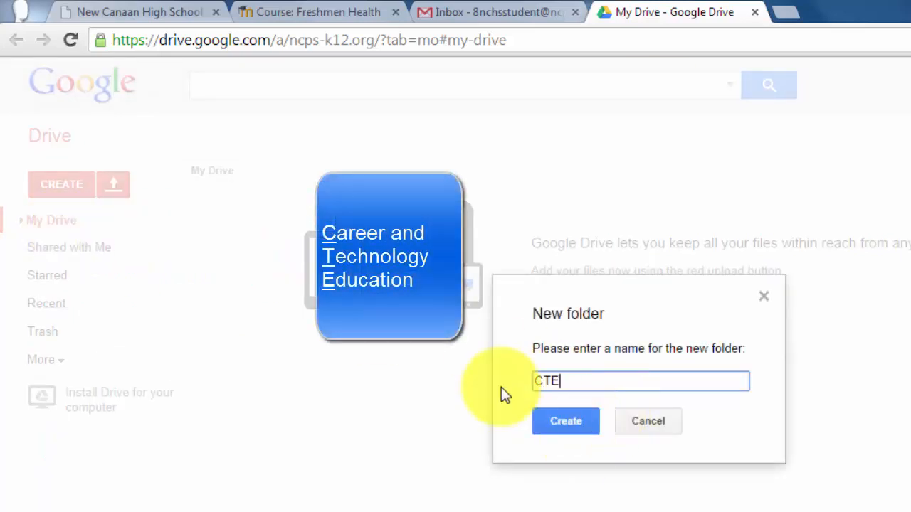
pyautogui.click(572, 418)
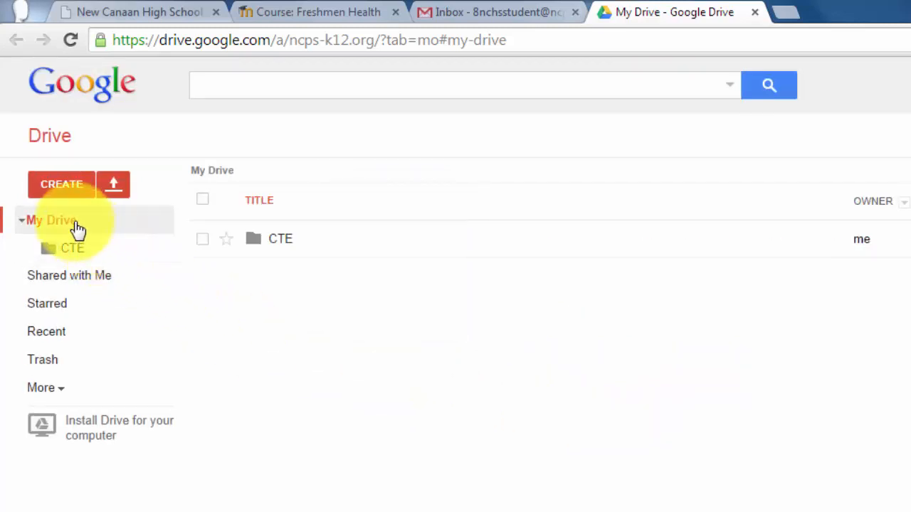
# Step: Create two more folders in My Drive, named English and Health/PE
pyautogui.click(67, 187)
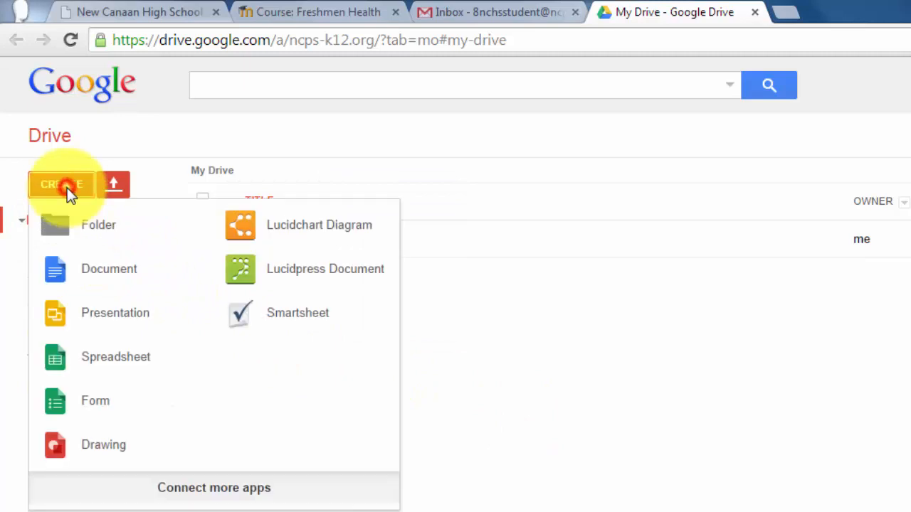
pyautogui.click(95, 241)
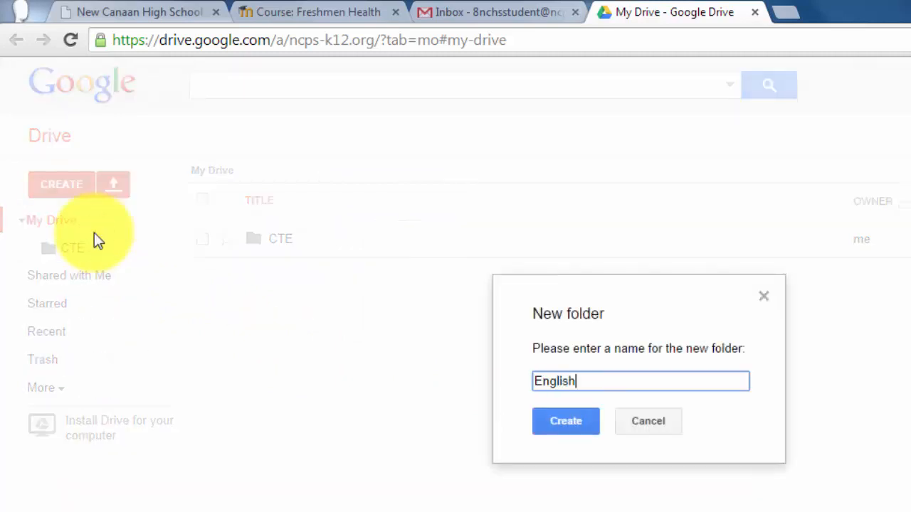
pyautogui.click(566, 422)
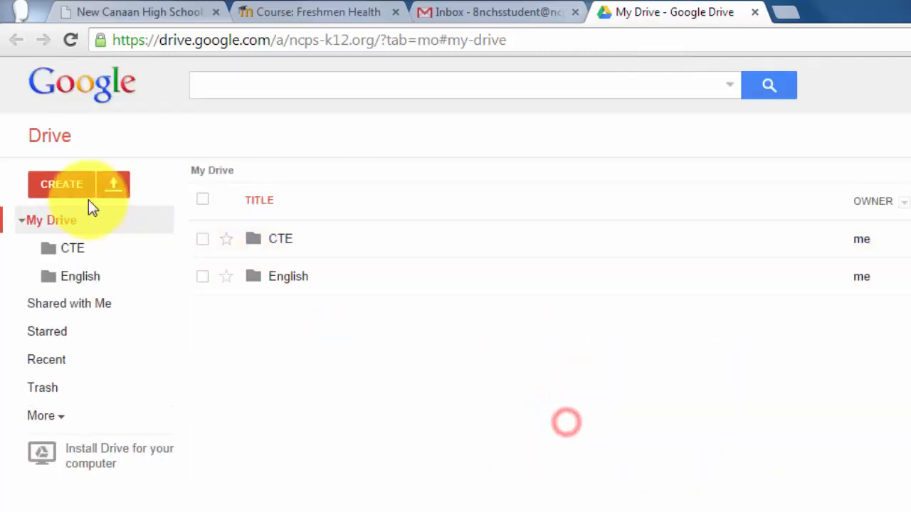
pyautogui.click(66, 184)
pyautogui.click(102, 236)
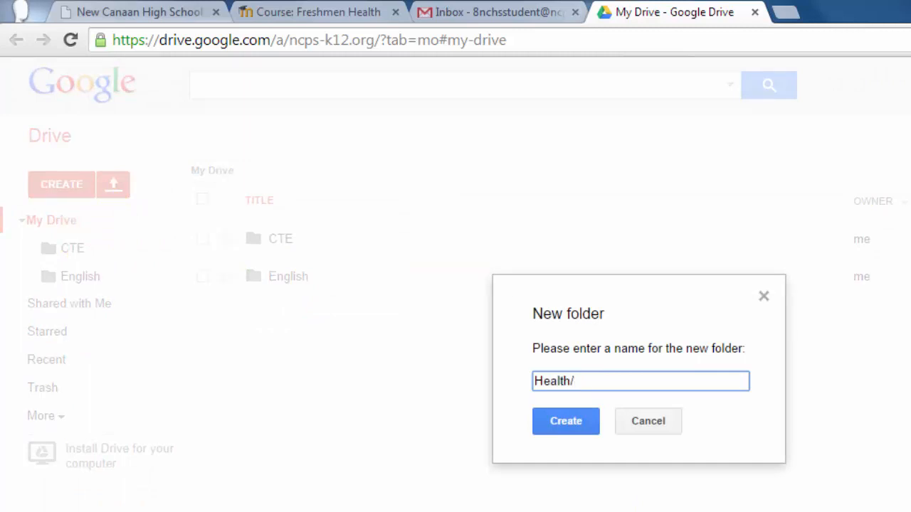
pyautogui.click(565, 429)
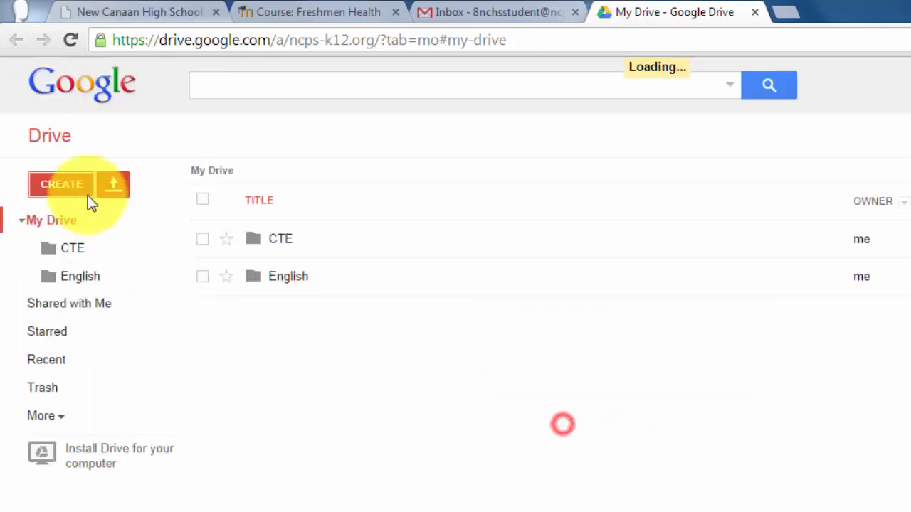
# Step: Create a folder named Math in My Drive
pyautogui.click(78, 187)
pyautogui.click(114, 225)
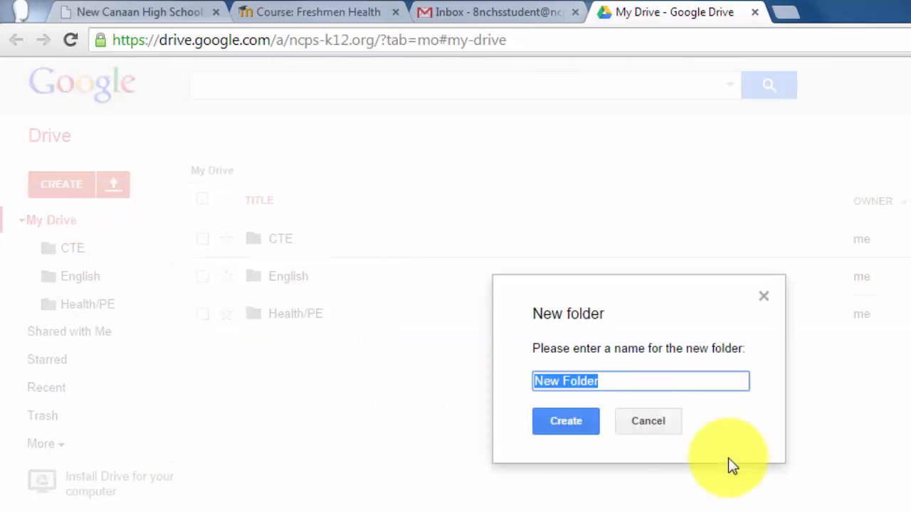
pyautogui.press('Return')
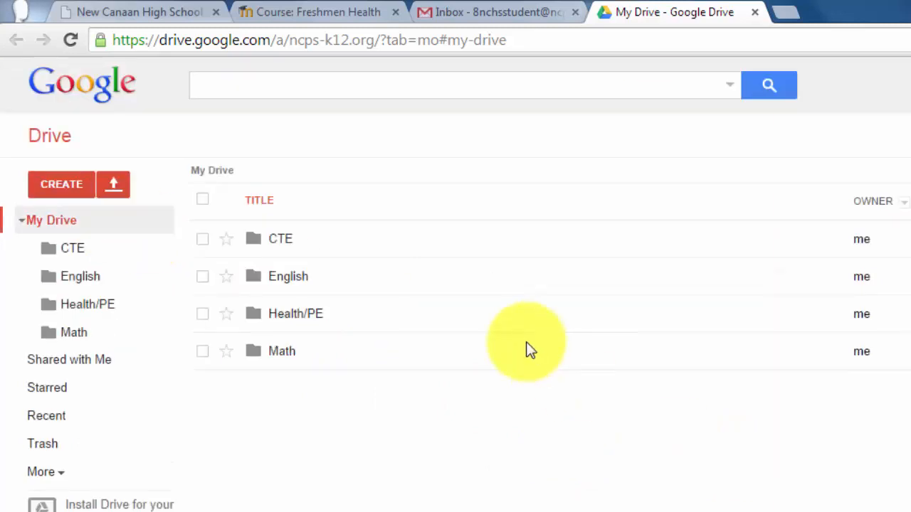
# Step: Create another folder in My Drive with the default name New Folder, and rename it as Science
pyautogui.click(70, 186)
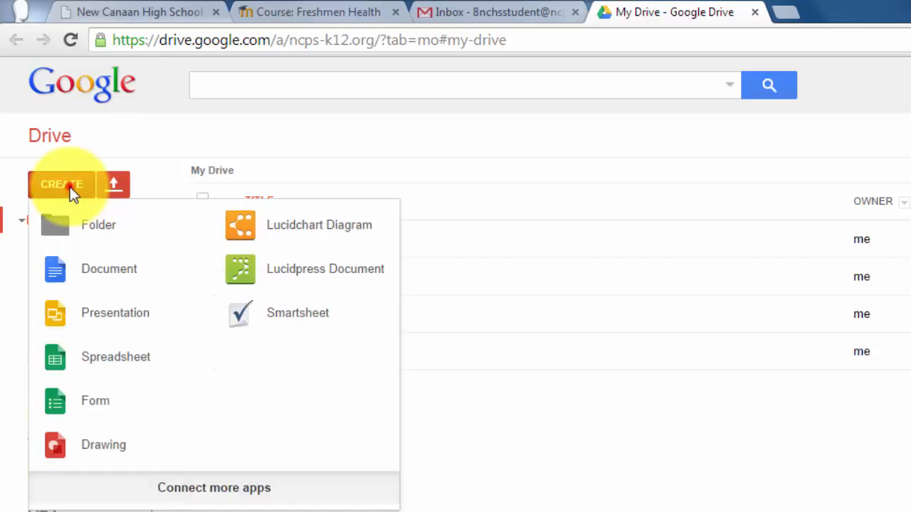
pyautogui.click(114, 234)
pyautogui.click(549, 421)
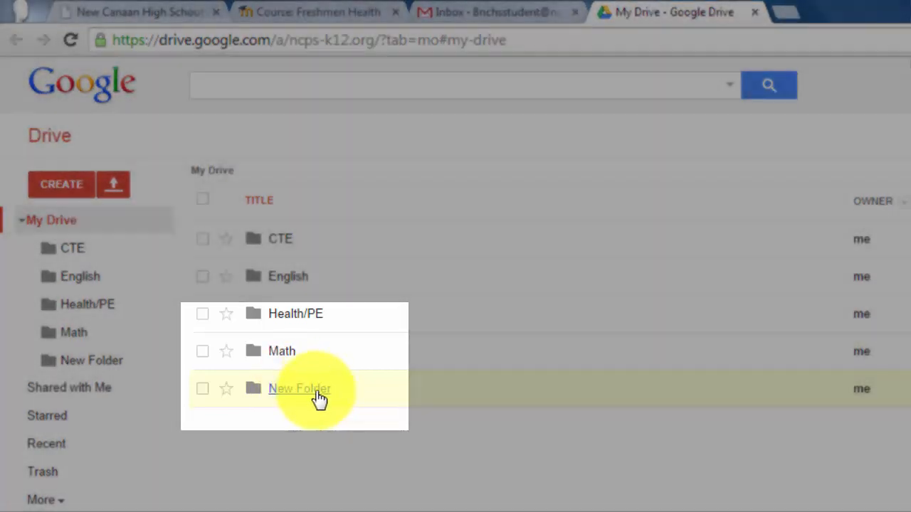
pyautogui.click(318, 394)
pyautogui.click(283, 142)
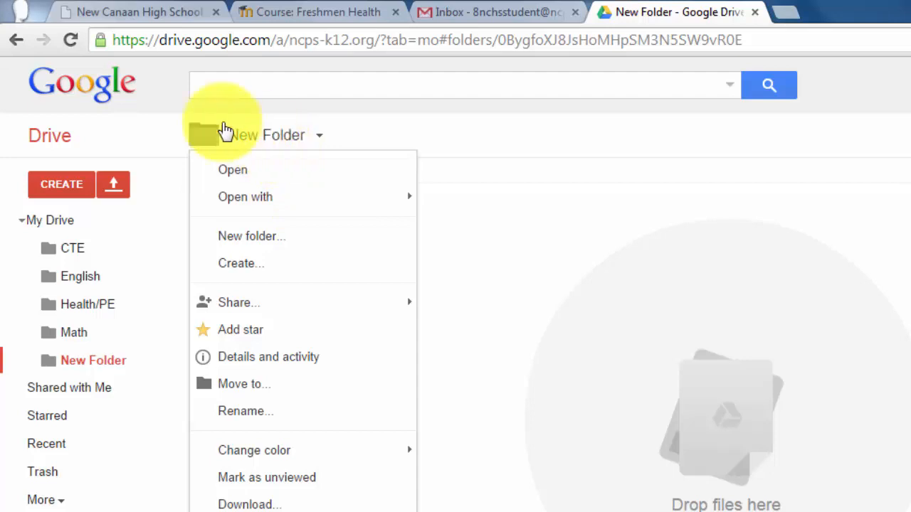
pyautogui.click(264, 412)
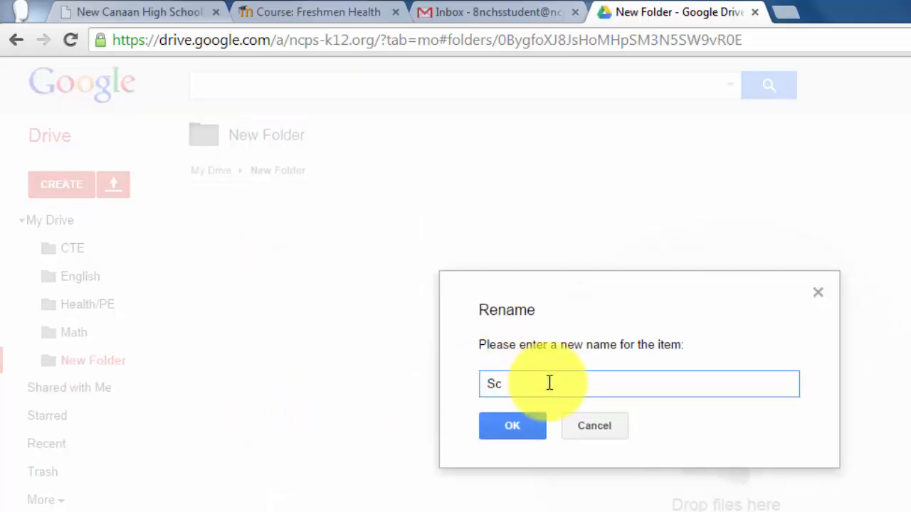
pyautogui.click(530, 424)
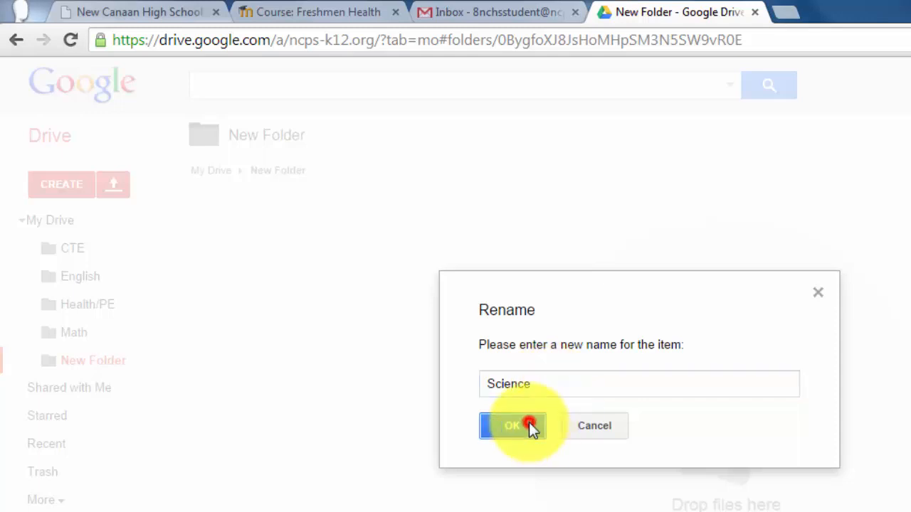
# Step: Create two folders named Social Studies and VPA inside the Science folder
pyautogui.click(54, 183)
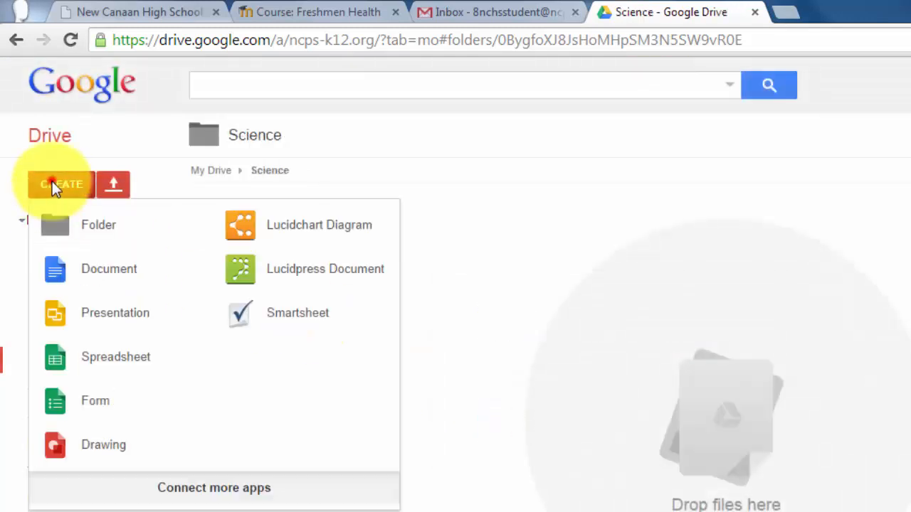
pyautogui.click(72, 229)
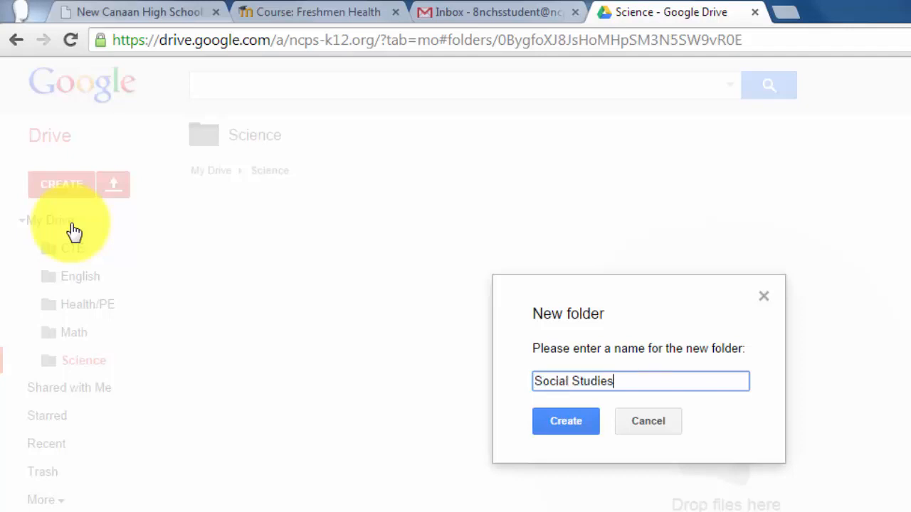
pyautogui.click(576, 430)
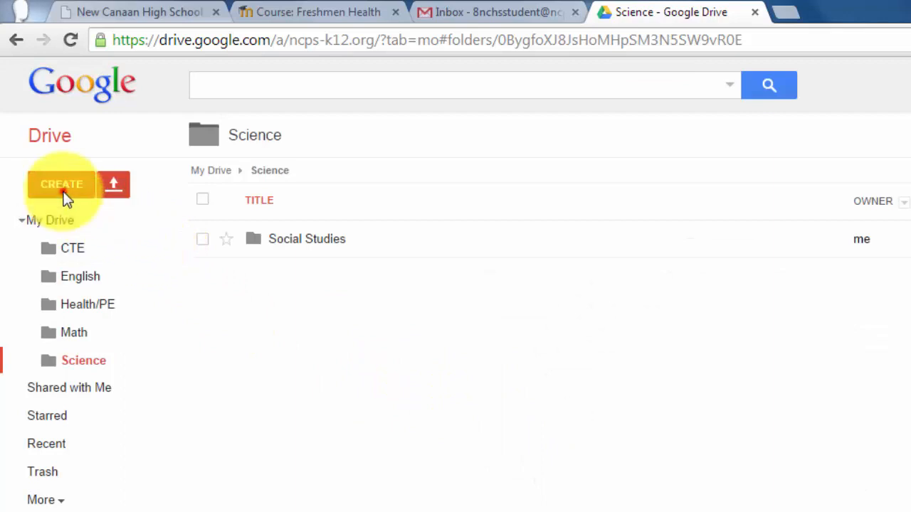
pyautogui.click(63, 190)
pyautogui.click(92, 238)
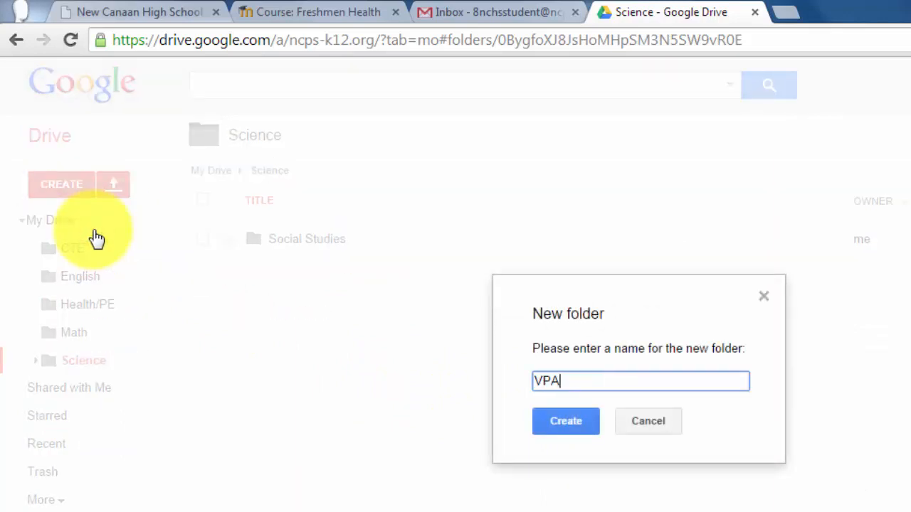
pyautogui.click(545, 422)
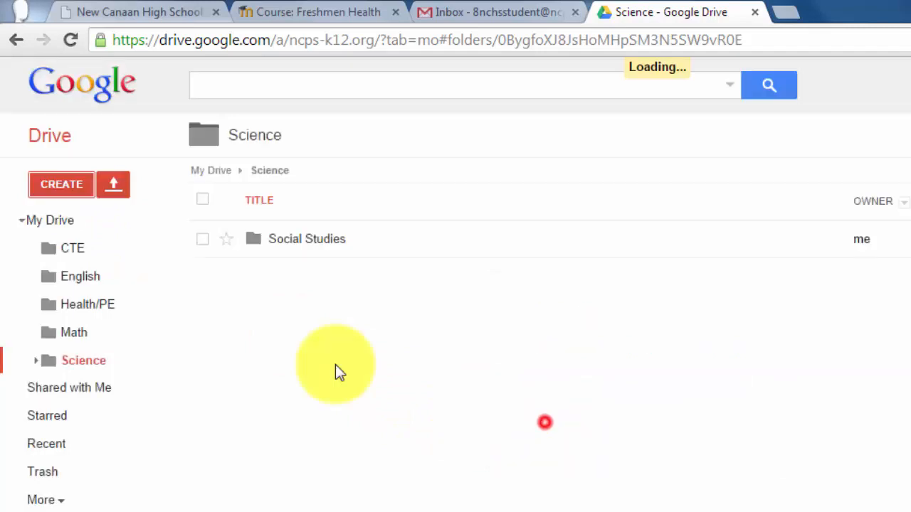
# Step: Create a folder named World Language inside the Science folder
pyautogui.click(49, 187)
pyautogui.click(101, 235)
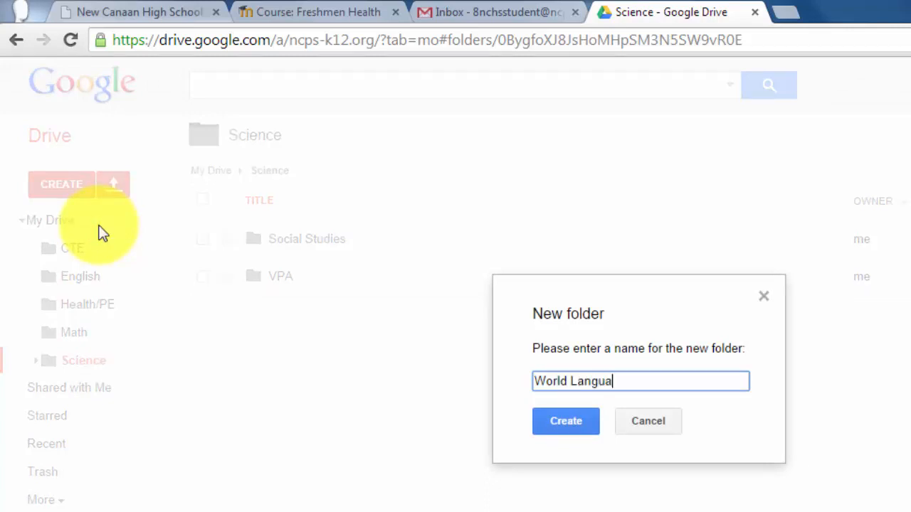
pyautogui.click(550, 416)
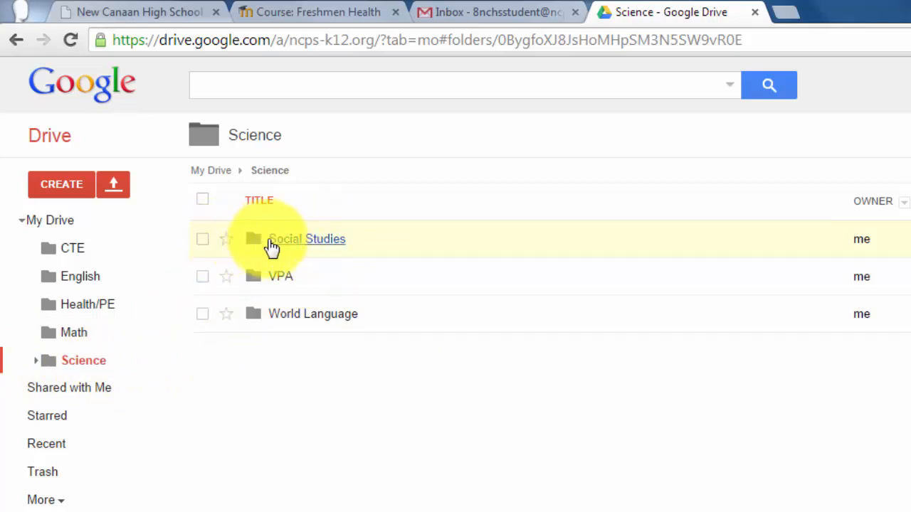
# Step: Move the Social Studies, VPA and World Language folders out of Science into My Drive
pyautogui.moveTo(288, 242); pyautogui.dragTo(73, 230)
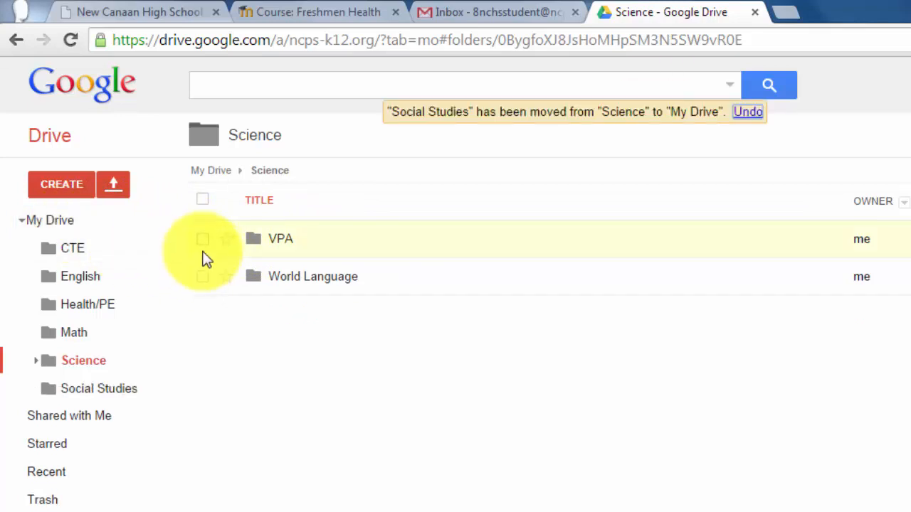
pyautogui.click(203, 237)
pyautogui.click(204, 277)
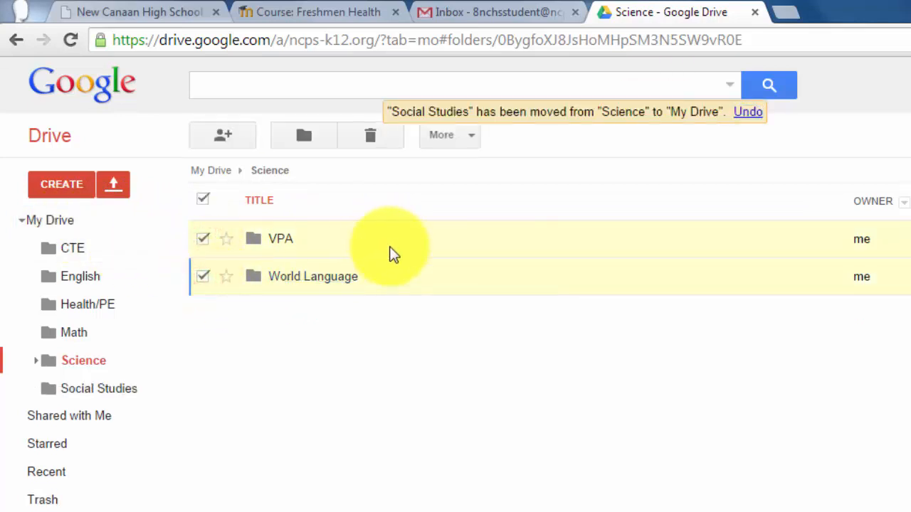
pyautogui.moveTo(391, 249); pyautogui.dragTo(92, 230)
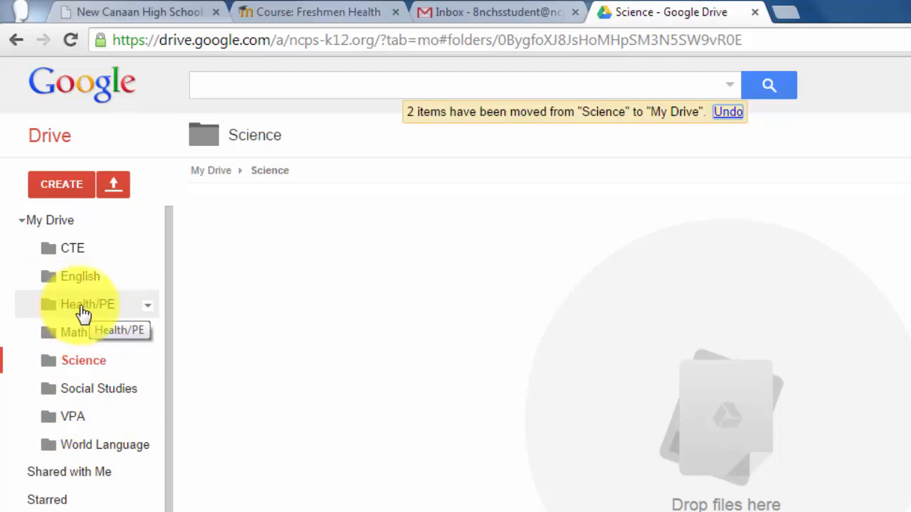
# Step: Create a subfolder named Grade 9 inside the Health/PE folder
pyautogui.click(82, 311)
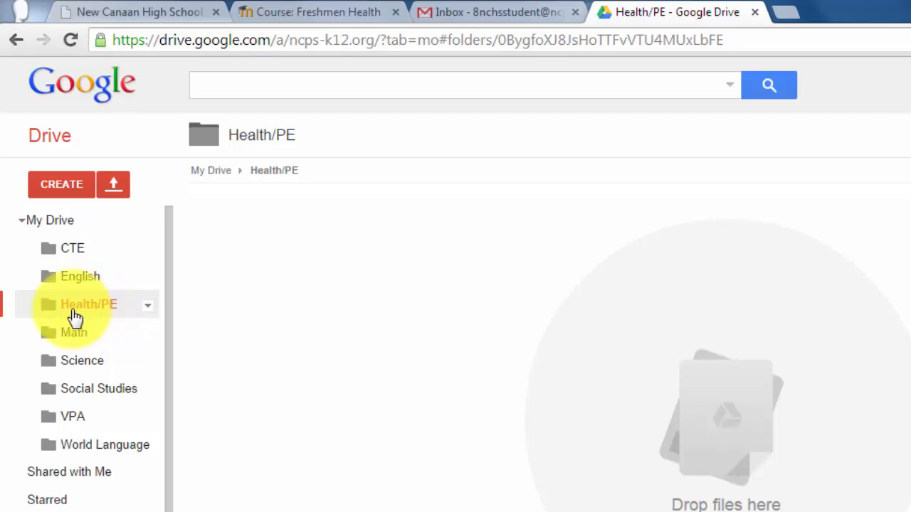
pyautogui.click(80, 194)
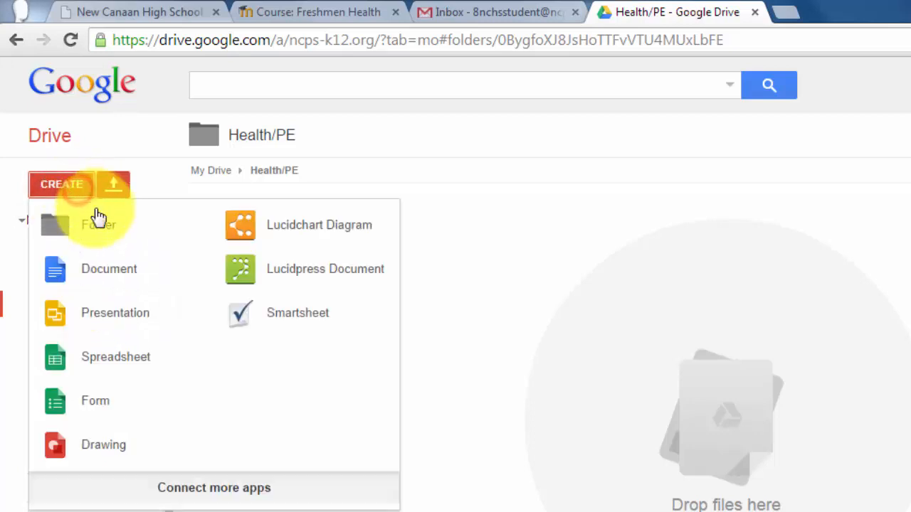
pyautogui.click(86, 227)
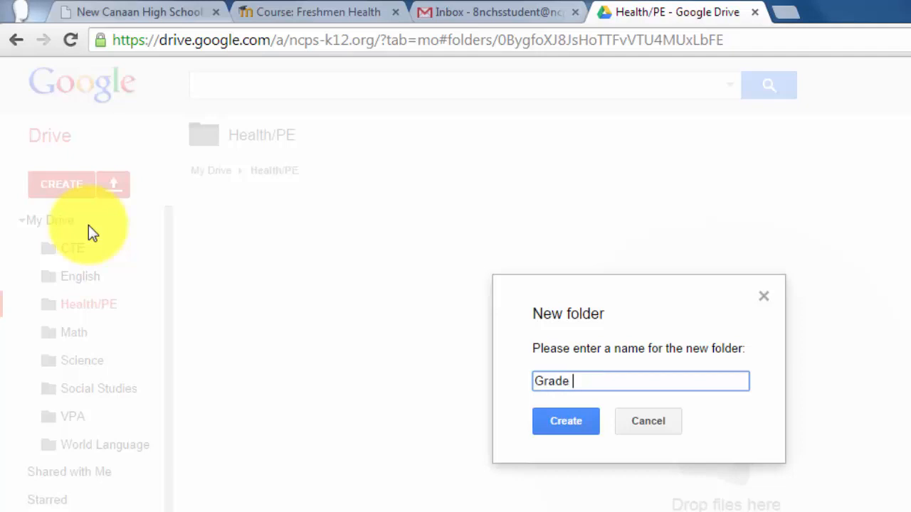
pyautogui.click(561, 427)
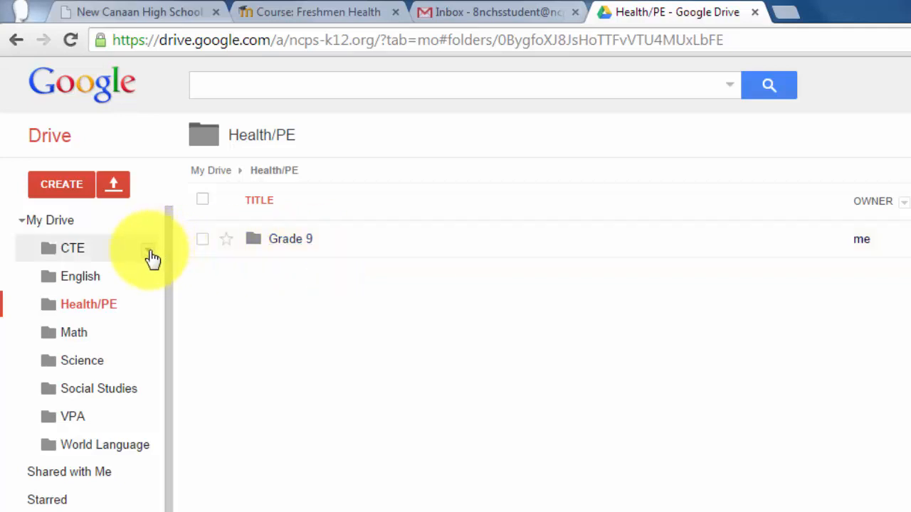
# Step: Change the CTE folder's color to Vern fern and the English folder's color to Cardinal
pyautogui.click(148, 250)
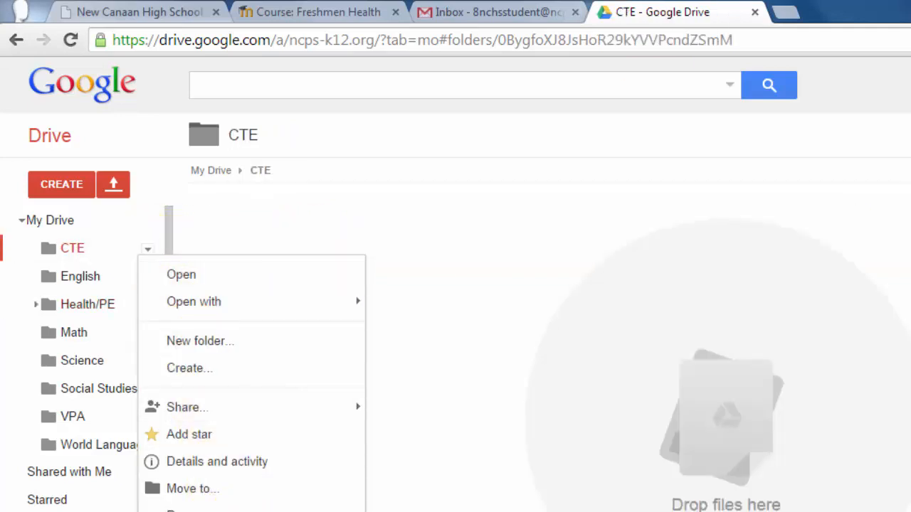
pyautogui.click(427, 511)
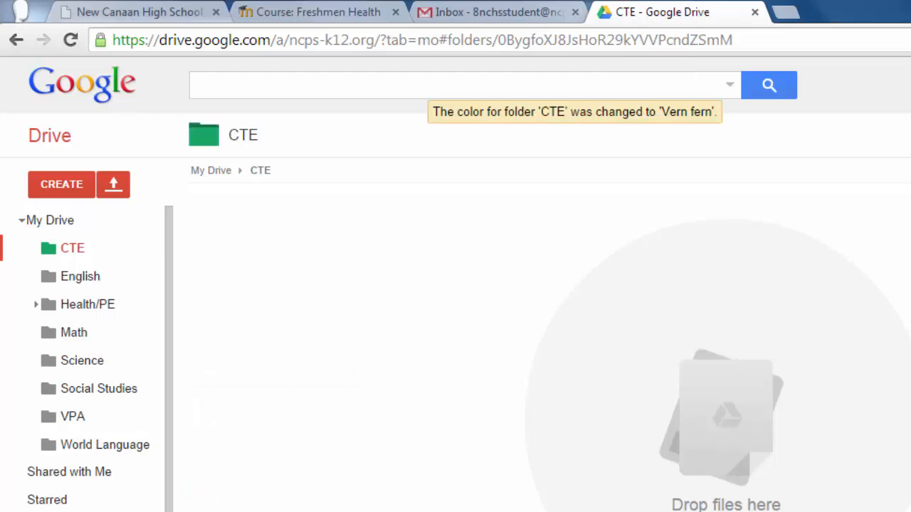
pyautogui.click(145, 284)
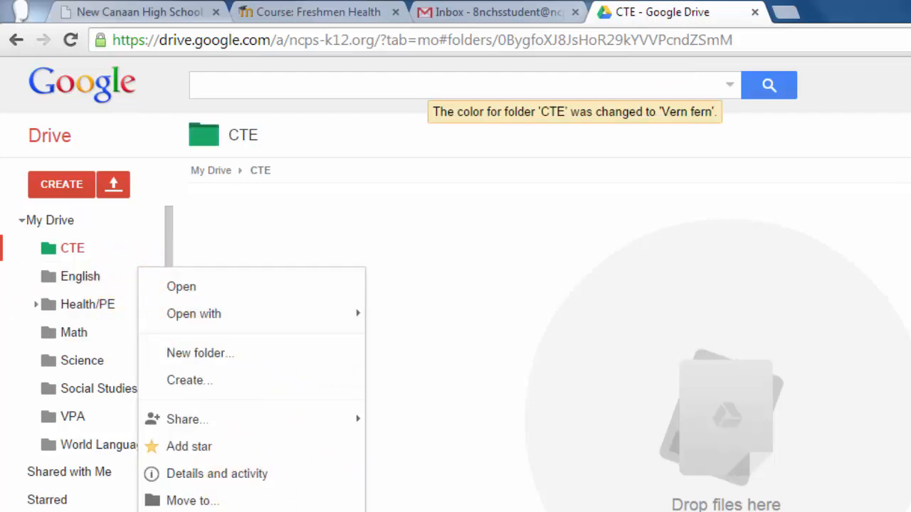
pyautogui.click(427, 511)
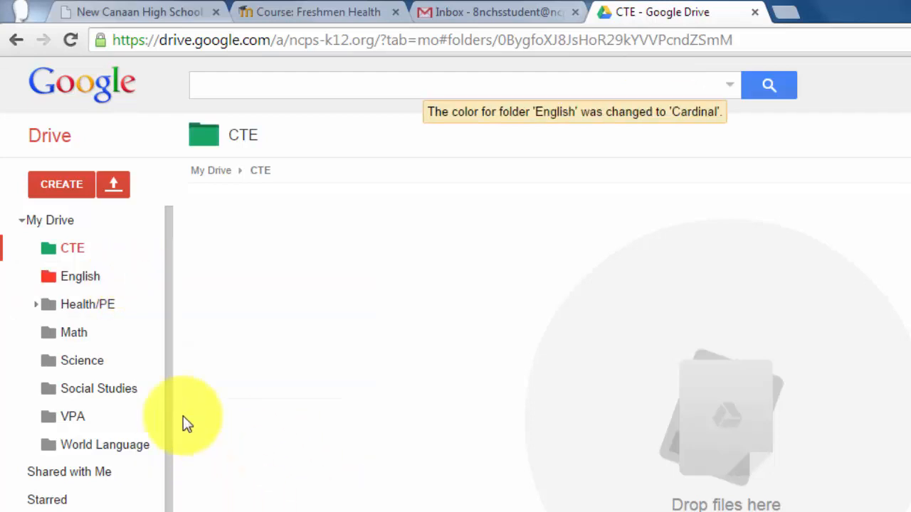
# Step: Color the Health/PE folder Rainy sky and the Math folder Blue velvet
pyautogui.click(147, 306)
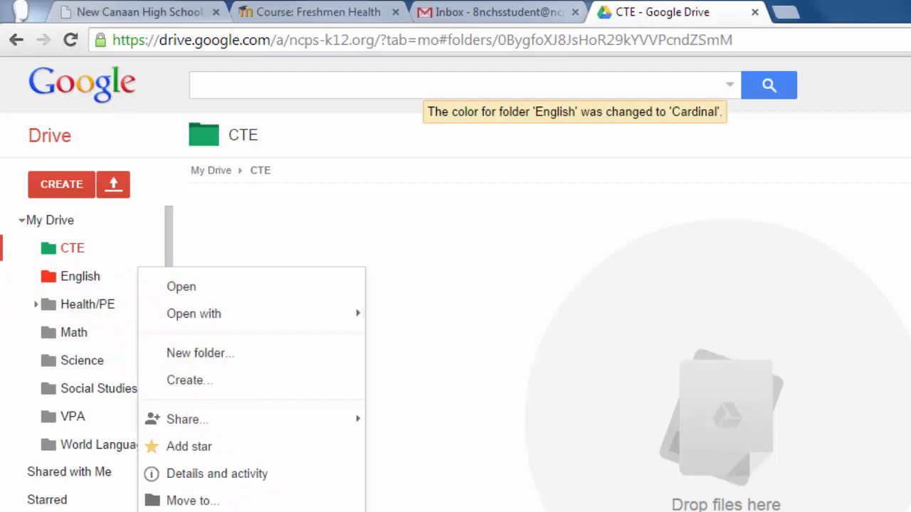
pyautogui.click(427, 511)
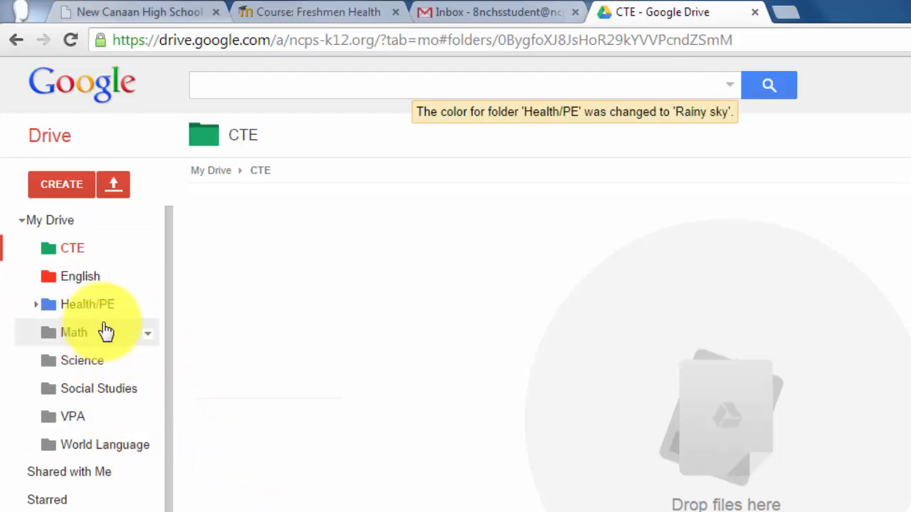
pyautogui.click(141, 336)
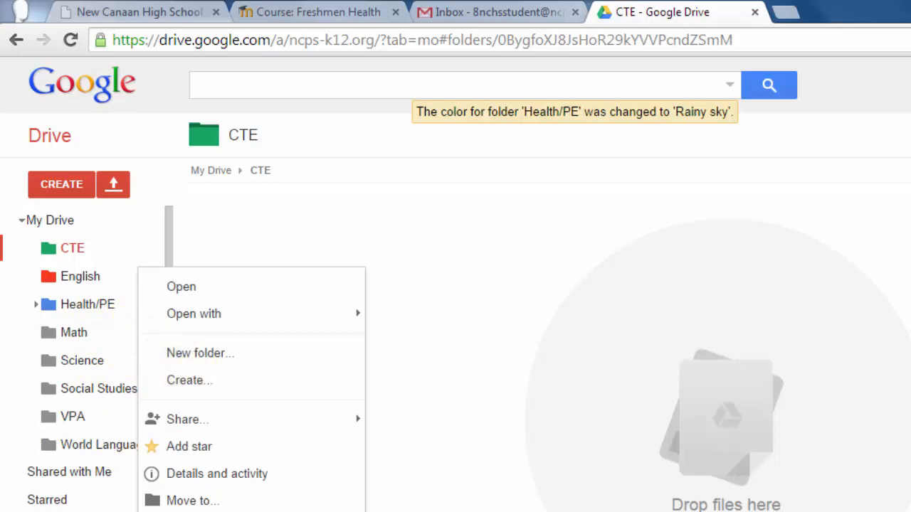
pyautogui.click(272, 501)
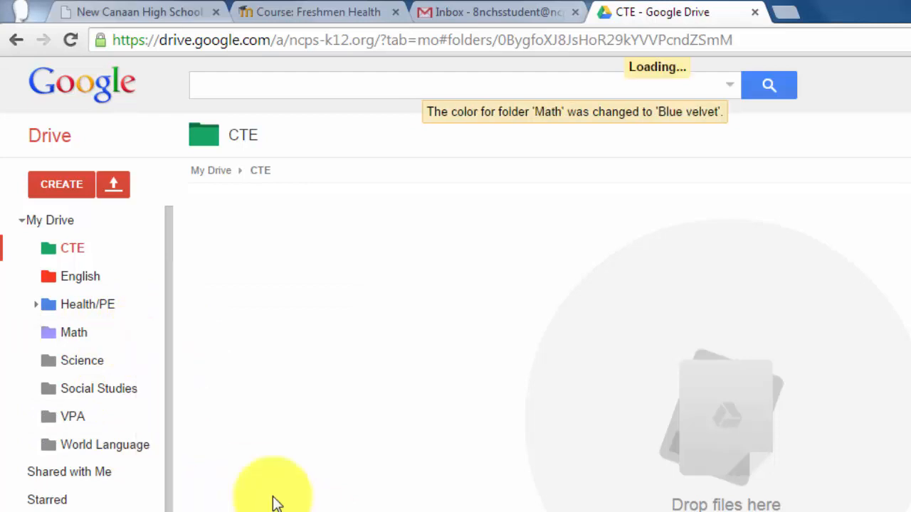
# Step: Color the Science folder purple and the Social Studies folder pink
pyautogui.click(133, 360)
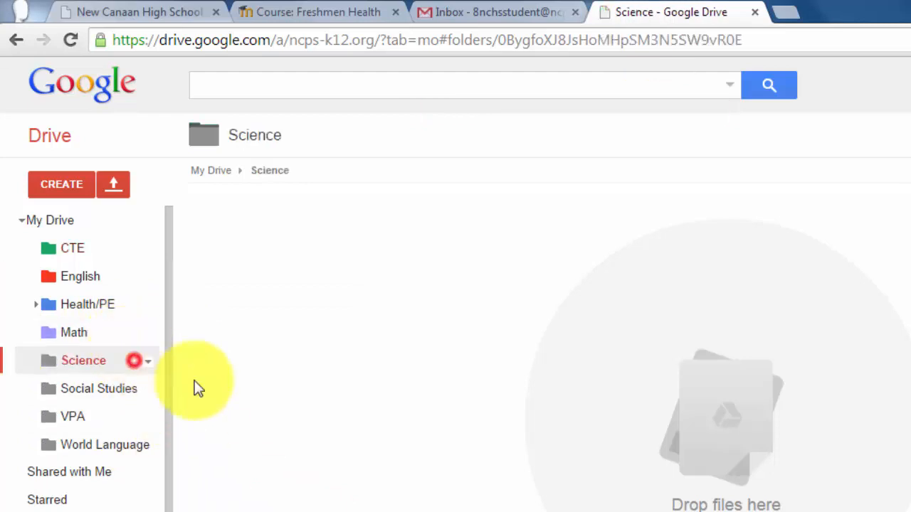
pyautogui.click(146, 362)
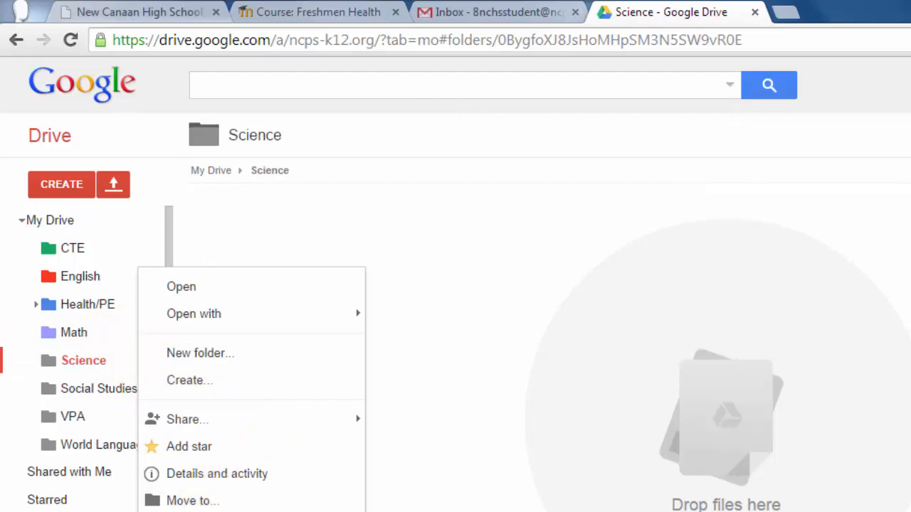
pyautogui.click(203, 490)
pyautogui.click(87, 391)
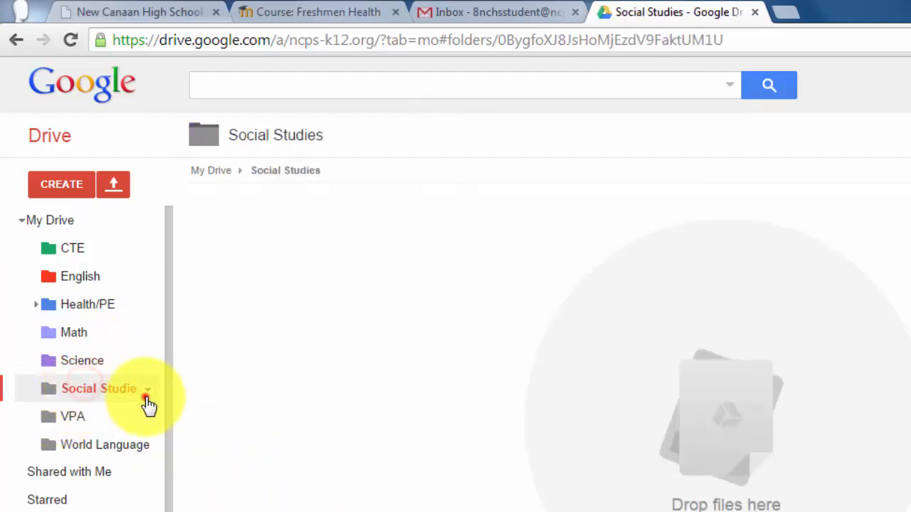
pyautogui.click(147, 398)
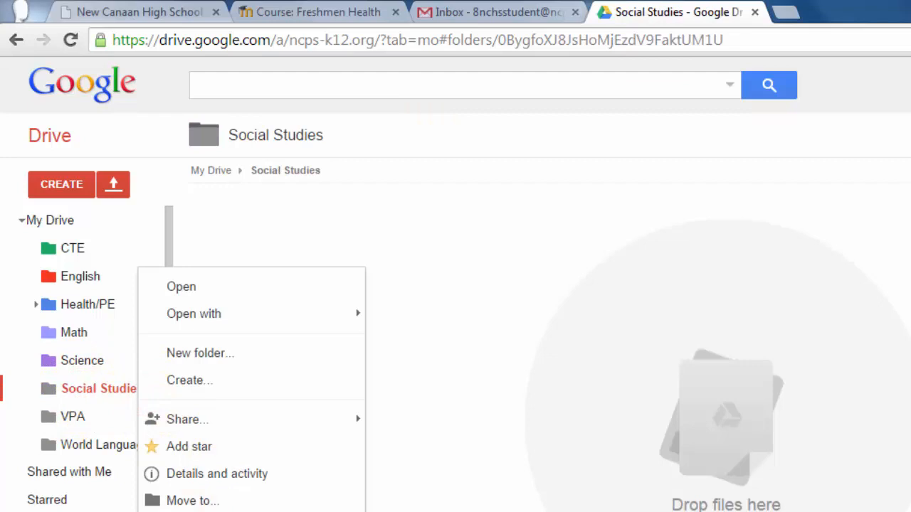
# Step: Color the VPA folder pale cyan and the World Language folder Chocolate ice cream
pyautogui.click(74, 418)
pyautogui.click(147, 420)
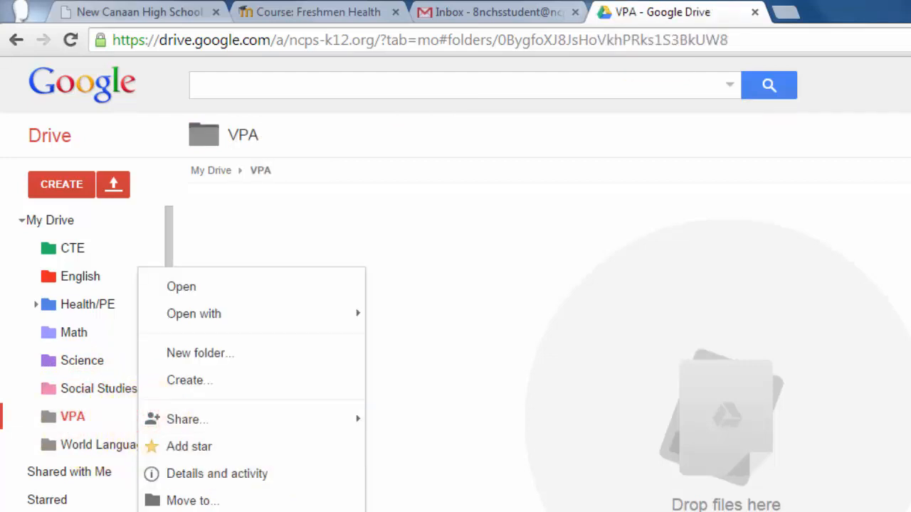
pyautogui.click(100, 446)
pyautogui.click(148, 446)
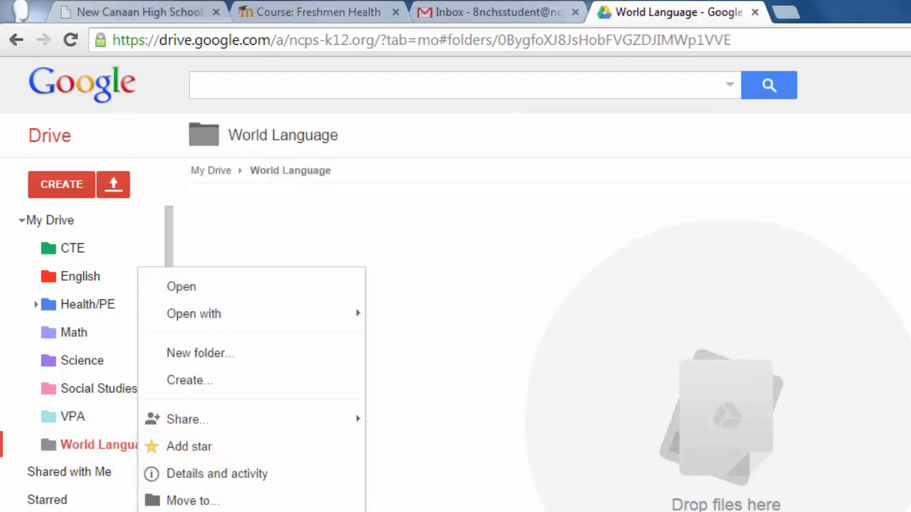
pyautogui.click(385, 511)
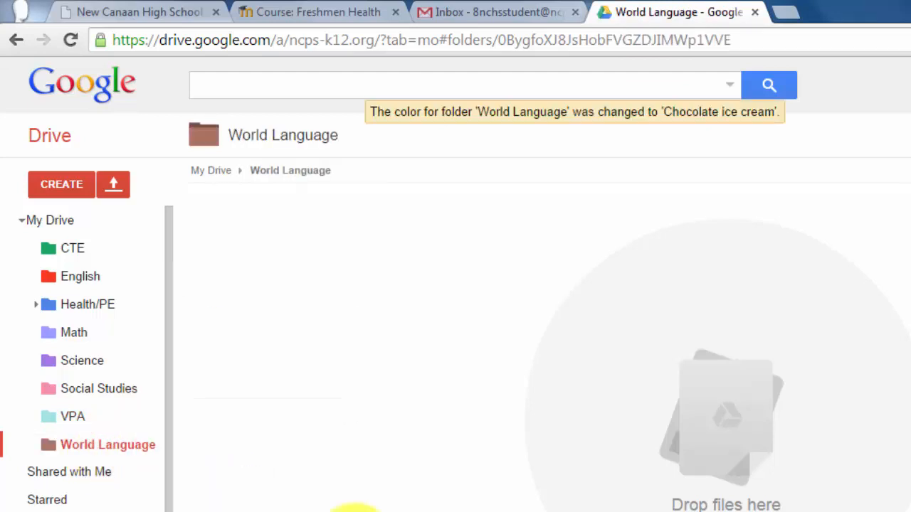
# Step: Open the Health/PE folder and expand it in the folder tree to show its subfolders
pyautogui.click(32, 307)
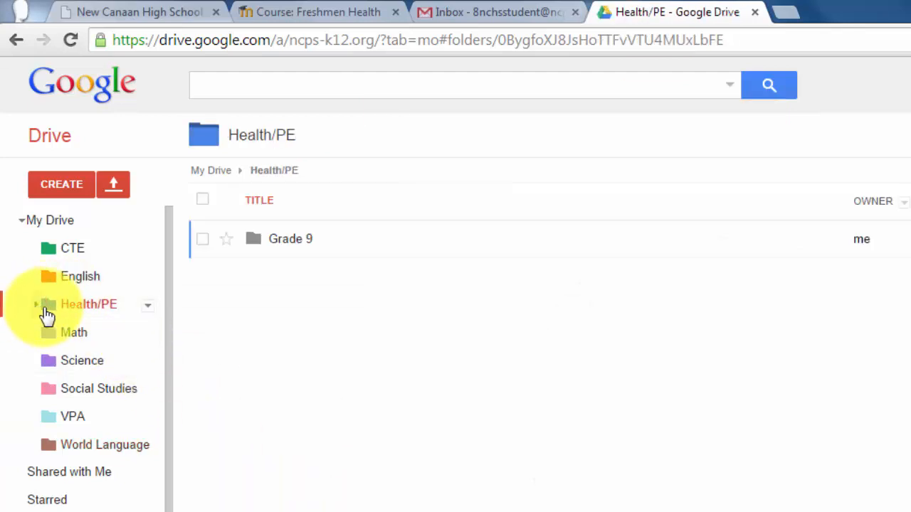
pyautogui.click(36, 305)
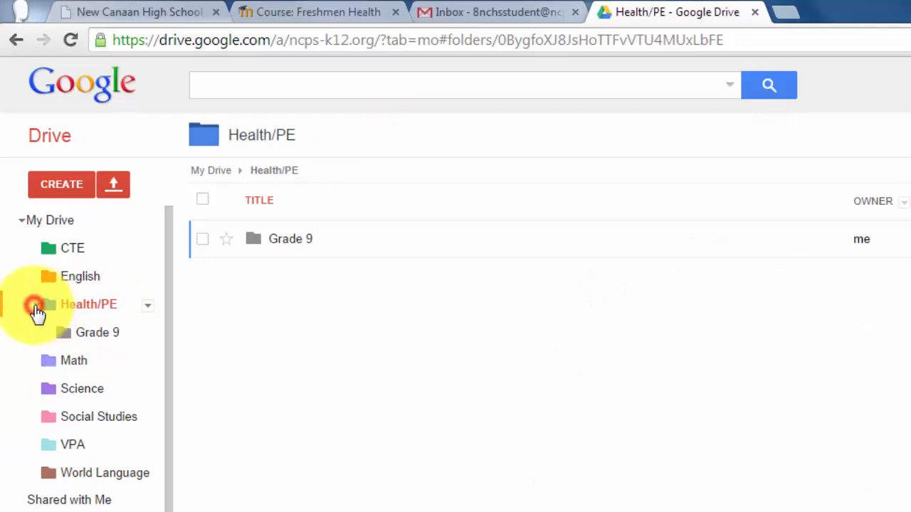